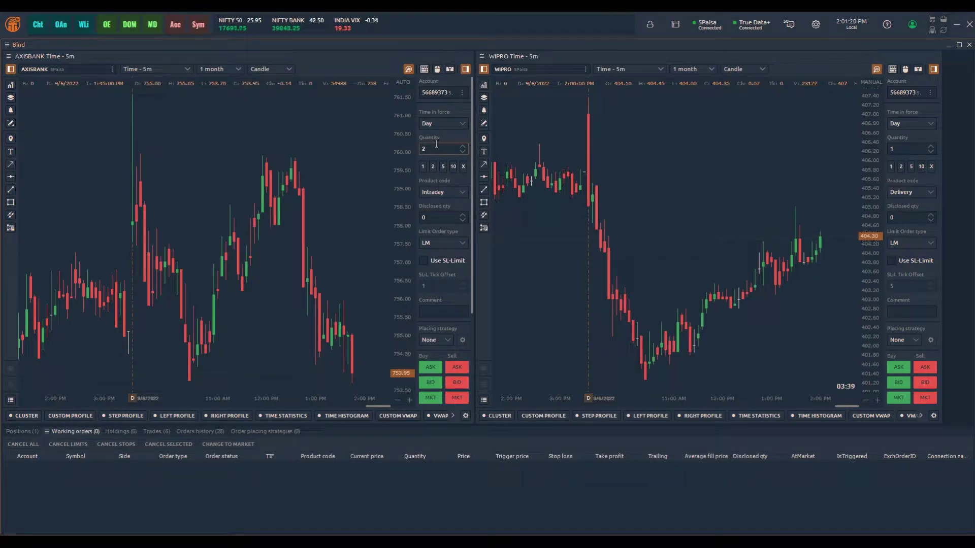
Make the AXISBANK order a BO bracket order and set Take Profit to 2.00%
click(442, 242)
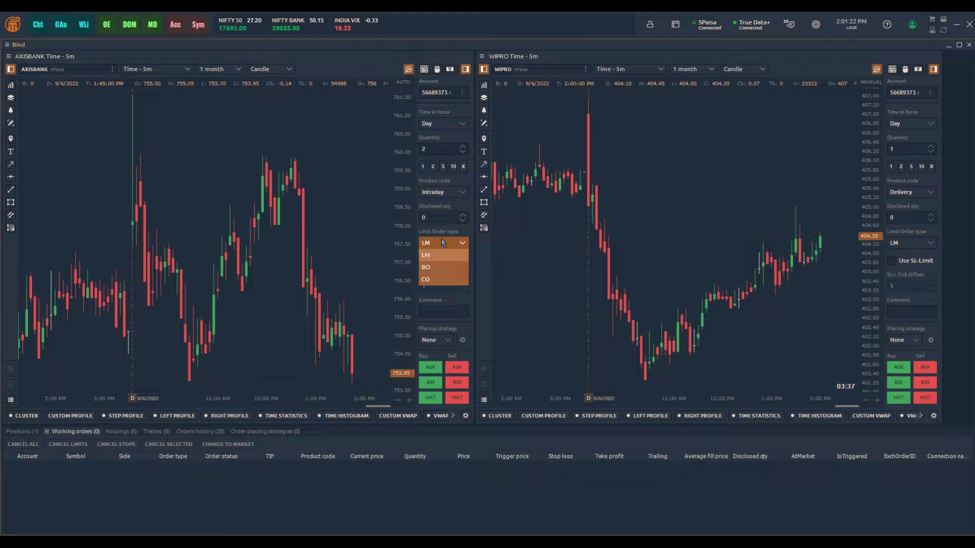
click(430, 269)
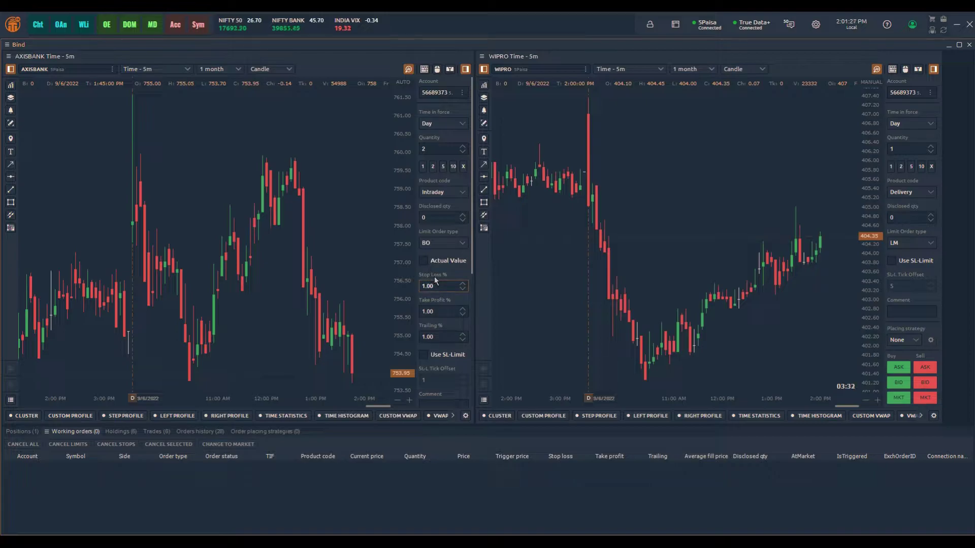
scroll(435, 280, down, 1)
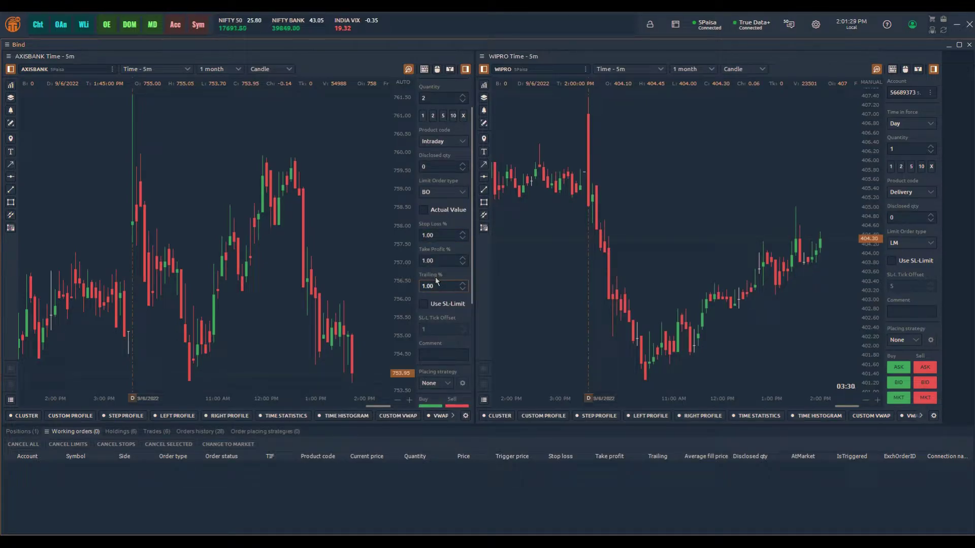
scroll(435, 279, down, 1)
click(435, 211)
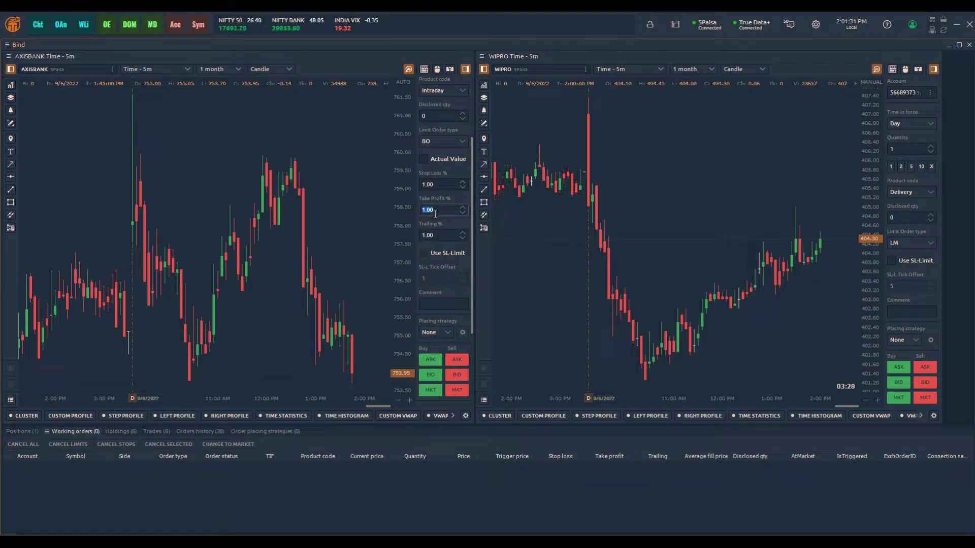
text(2)
key(Tab)
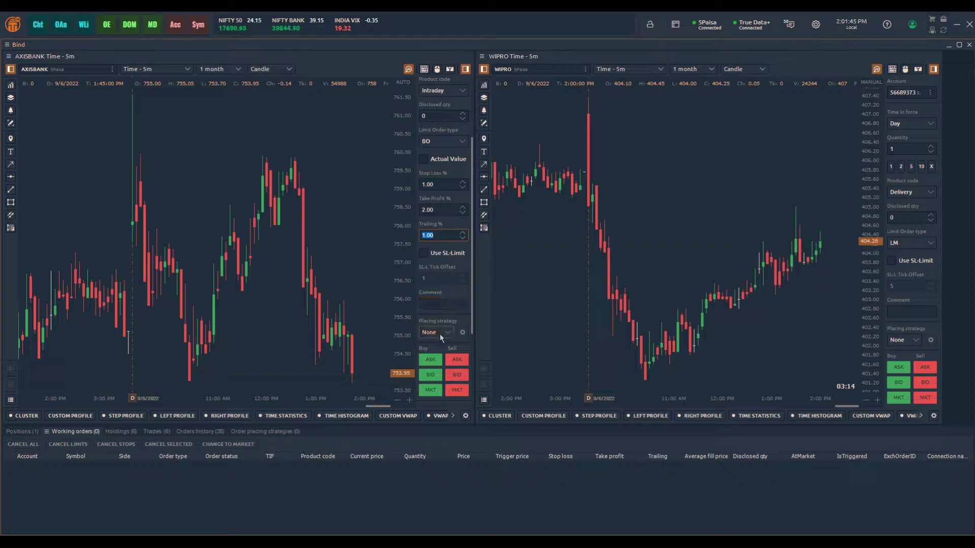
Buy AXISBANK at market and rescale the price axis to show the 769.30 and 746.65 lines
click(432, 392)
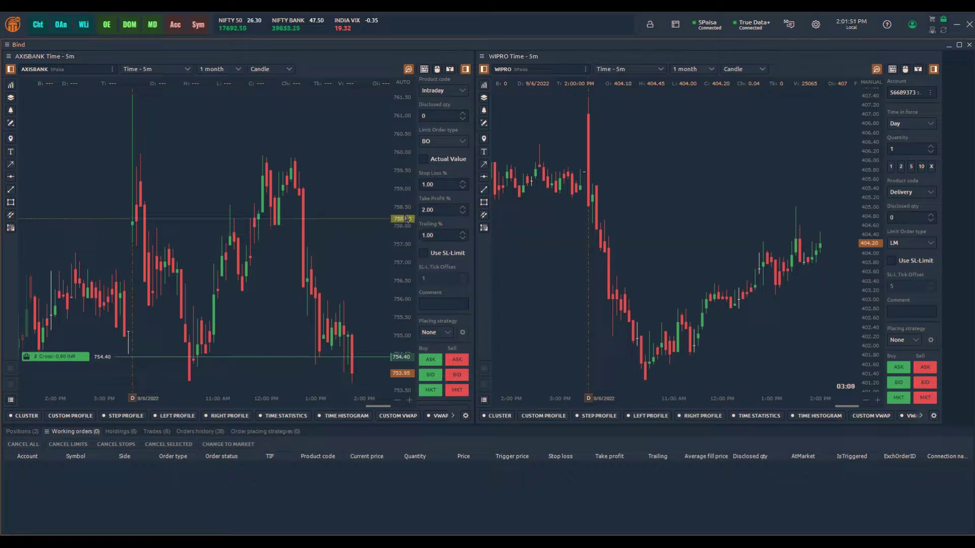
drag(401, 234, 404, 222)
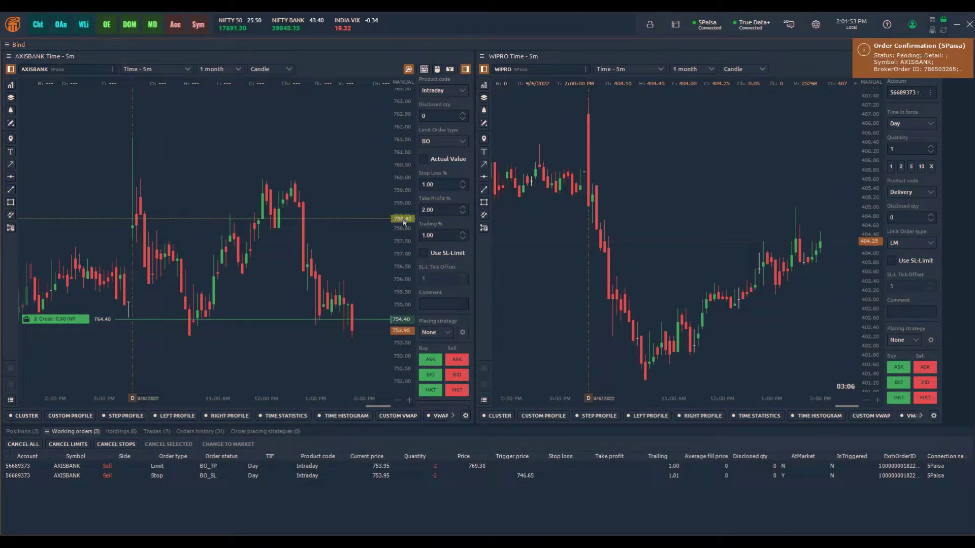
scroll(403, 222, down, 3)
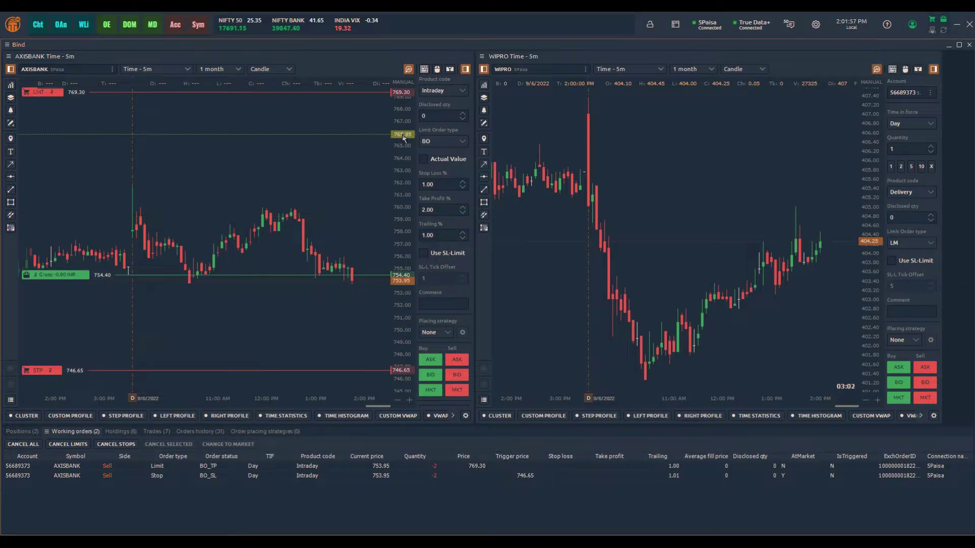
drag(393, 145, 382, 202)
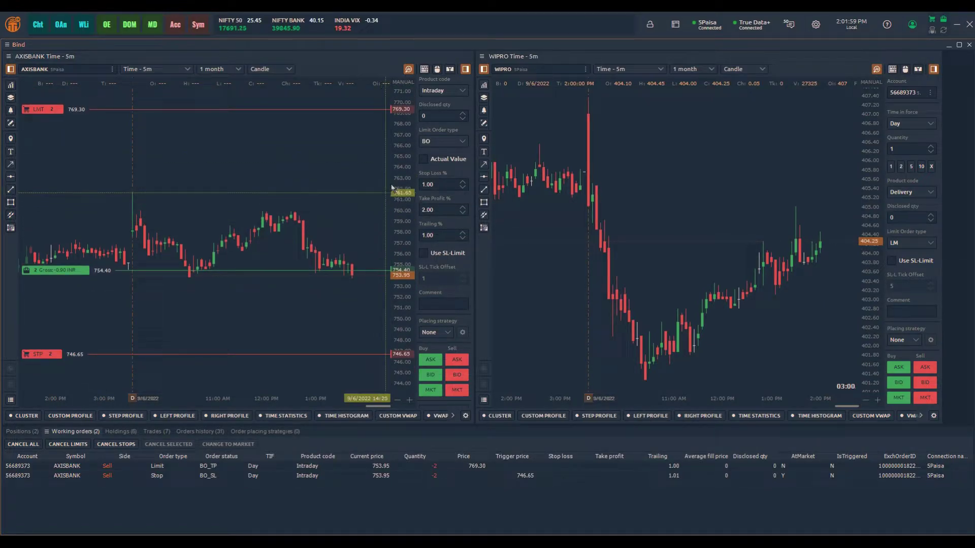
drag(403, 167, 399, 212)
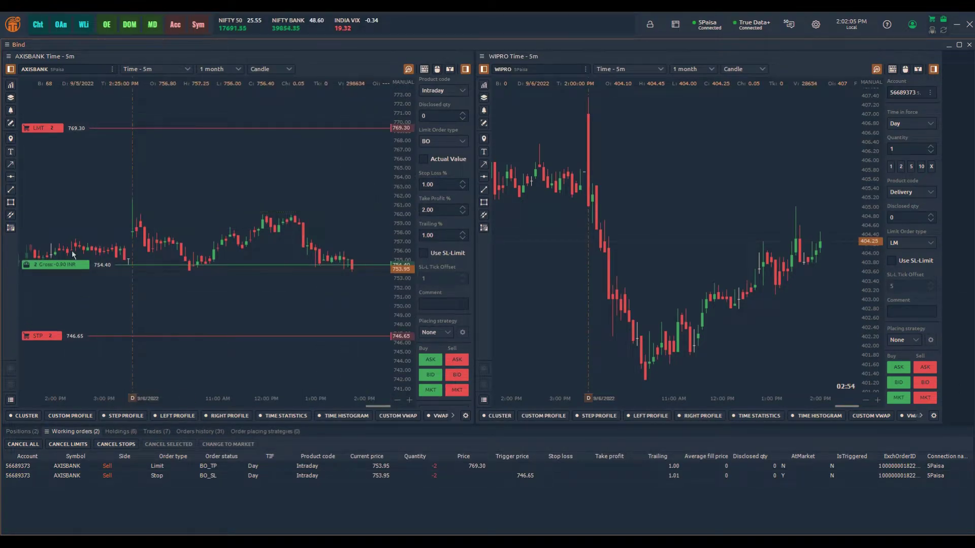
Raise the AXISBANK stop to 750.35, confirming the modification, and lower the take-profit limit to 760.40
drag(40, 337, 41, 303)
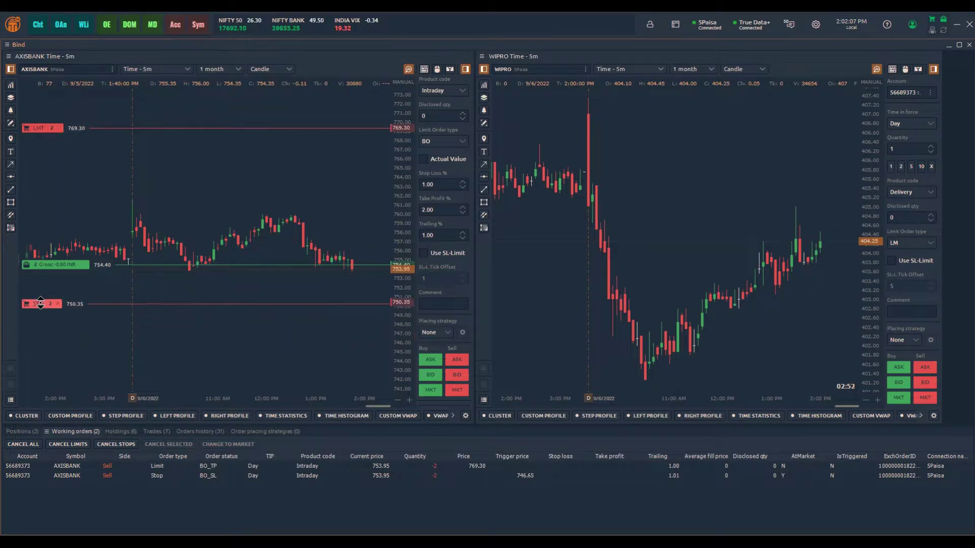
click(432, 226)
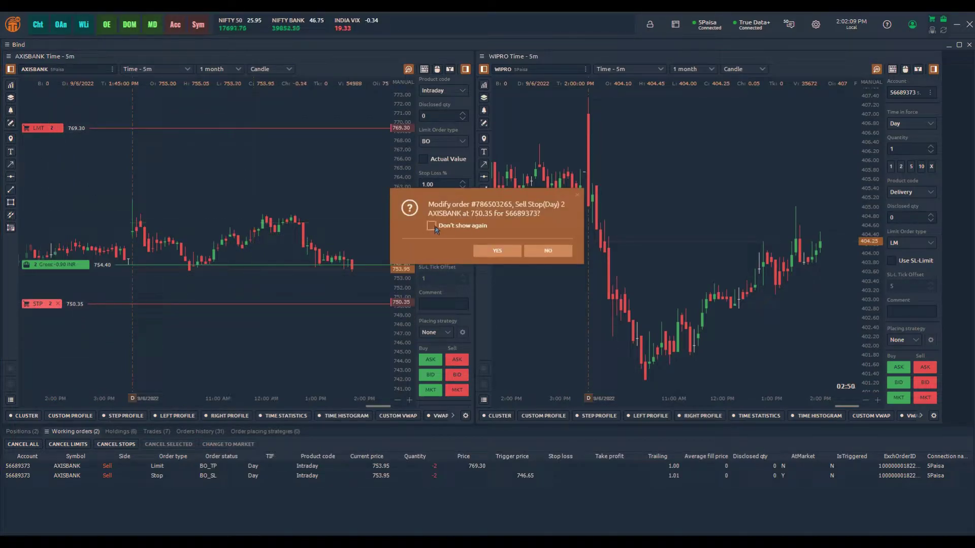
click(496, 251)
drag(45, 140, 49, 197)
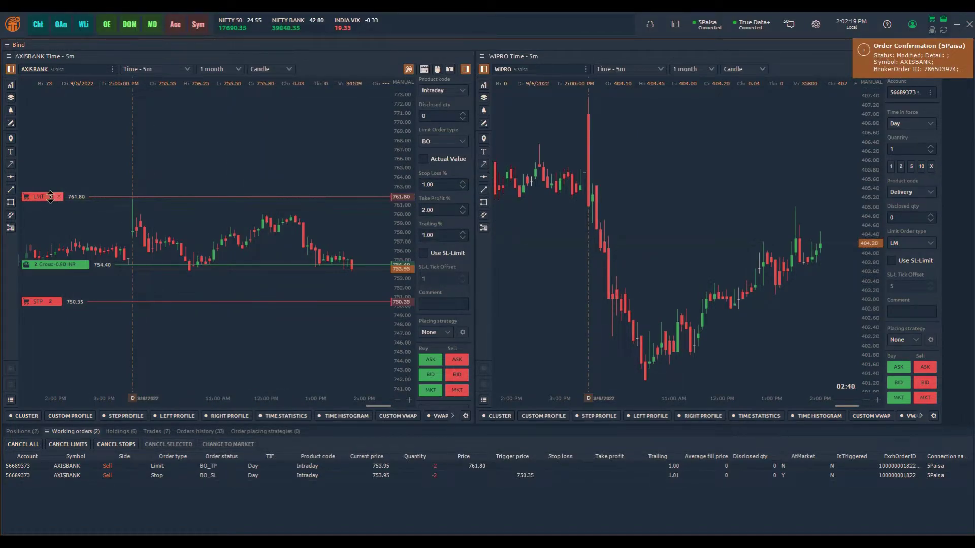
drag(42, 199, 43, 211)
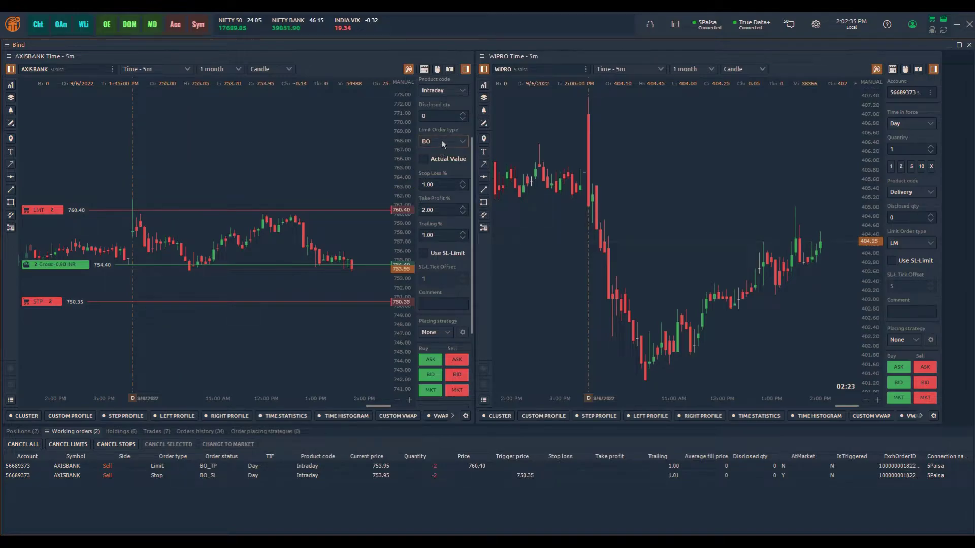
Change the AXISBANK limit order type to CO (cover order)
click(442, 140)
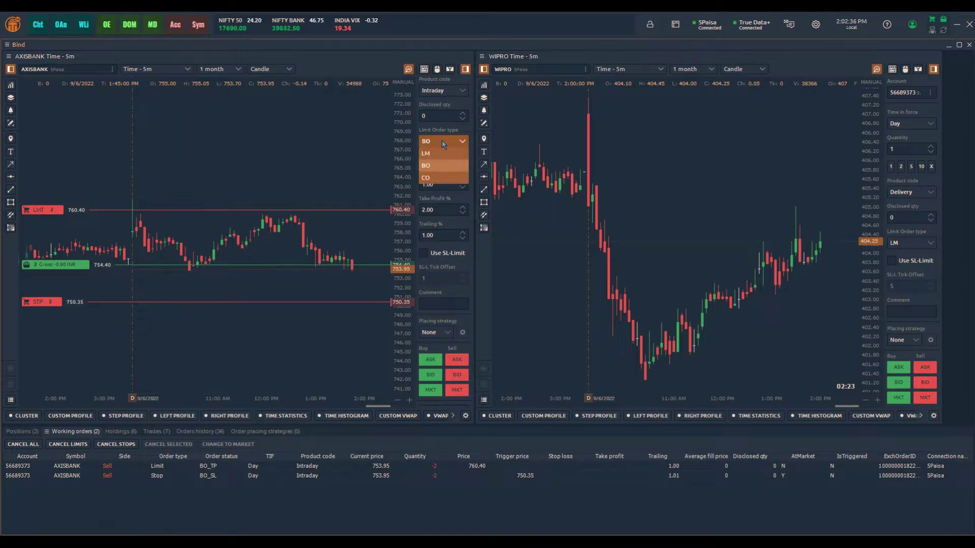
click(430, 177)
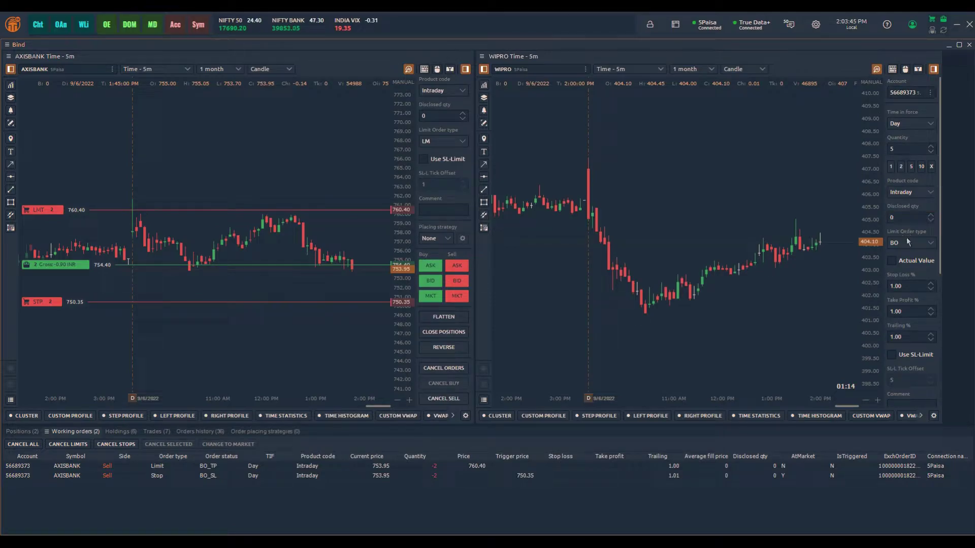
Set the WIPRO order type to LM, enable chart trading, and set quantity to 5
click(908, 242)
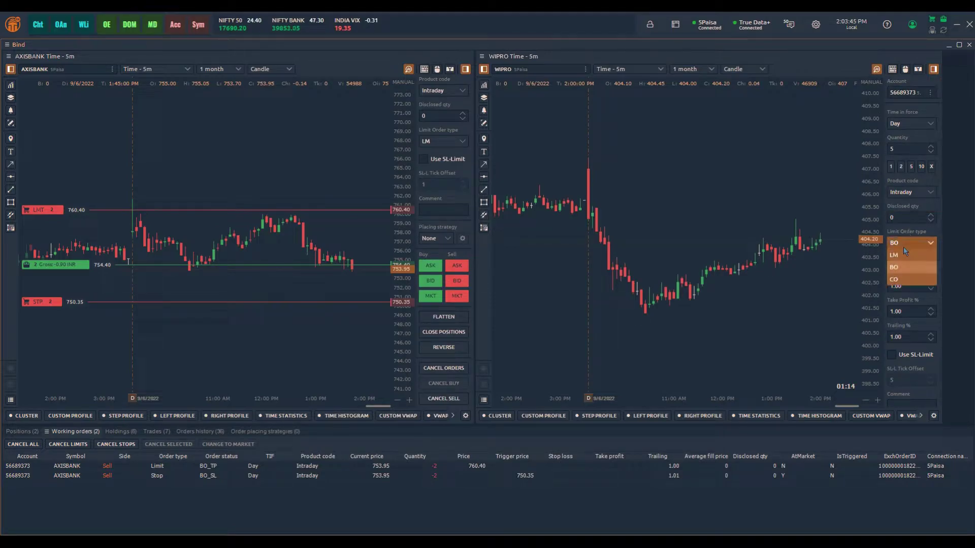
click(904, 253)
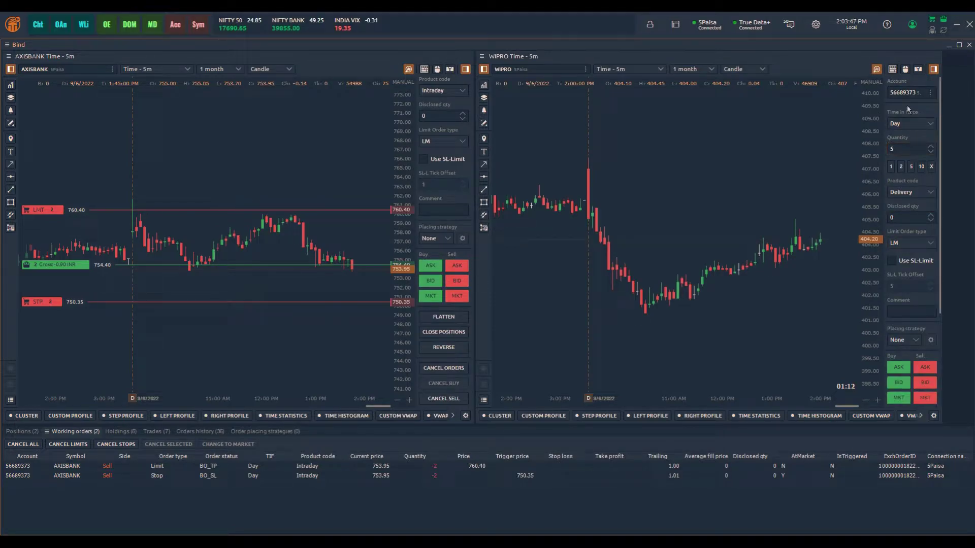
click(906, 70)
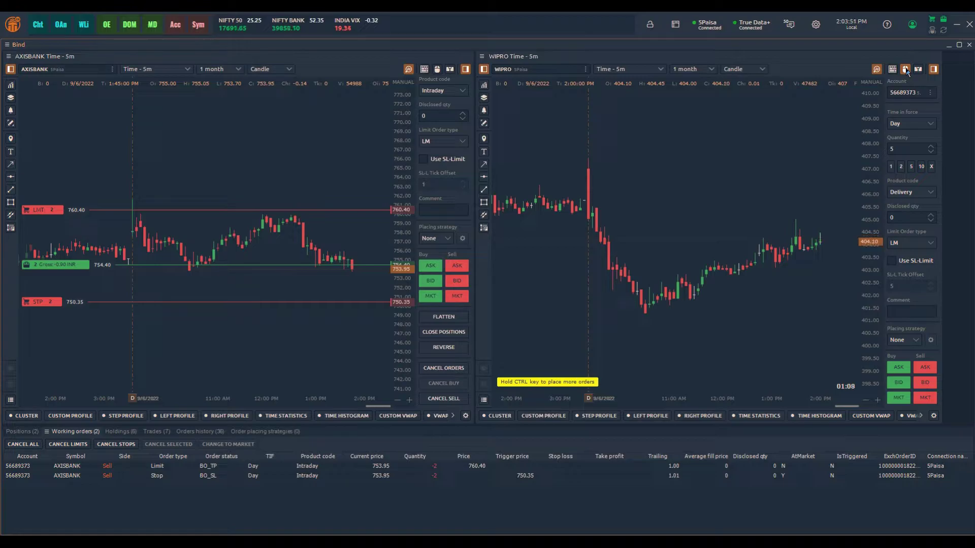
click(911, 167)
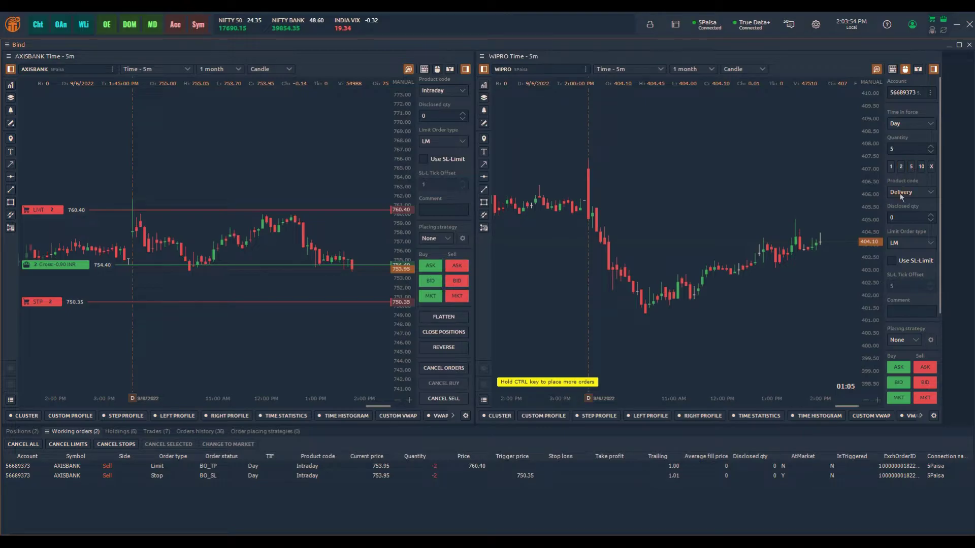
Choose BO with stop loss 1%, take profit 2% and trailing 0.98%
click(906, 244)
click(903, 266)
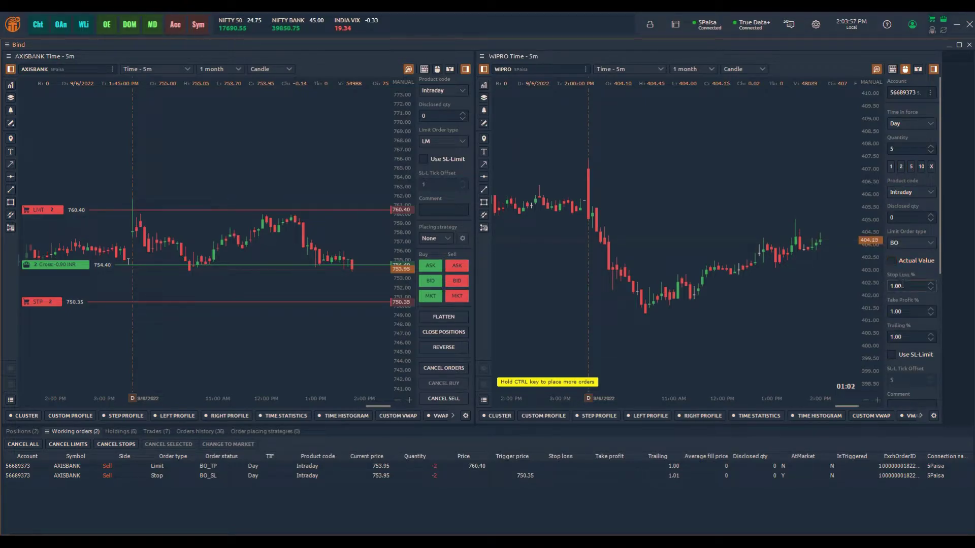
double_click(904, 286)
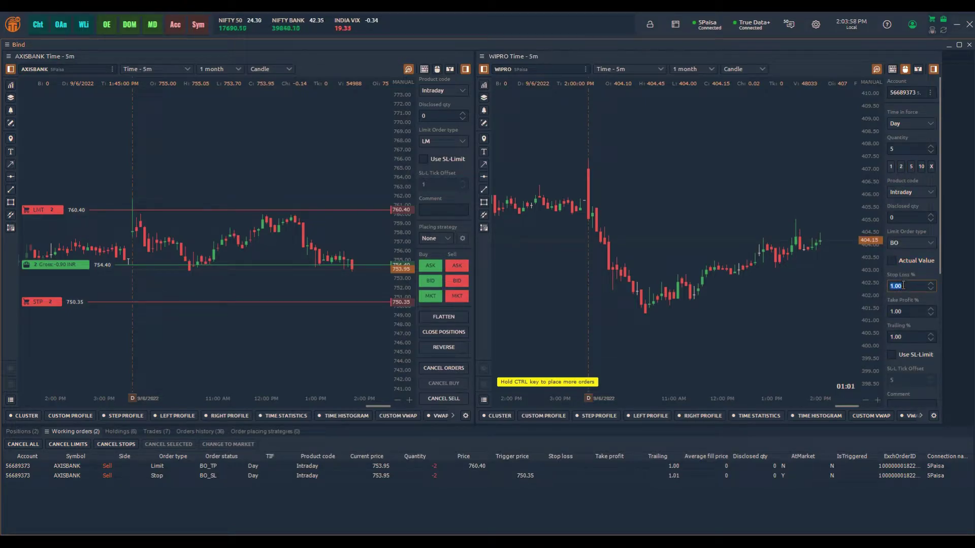
double_click(898, 311)
text(2)
double_click(898, 335)
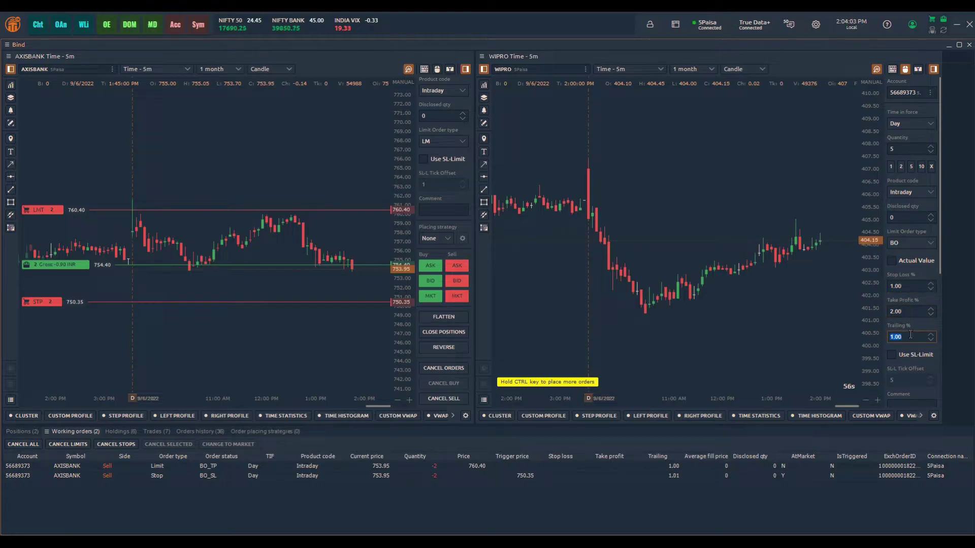
text(0.98)
Place the WIPRO buy bracket at 402.70 on the chart and review it in working orders
click(808, 278)
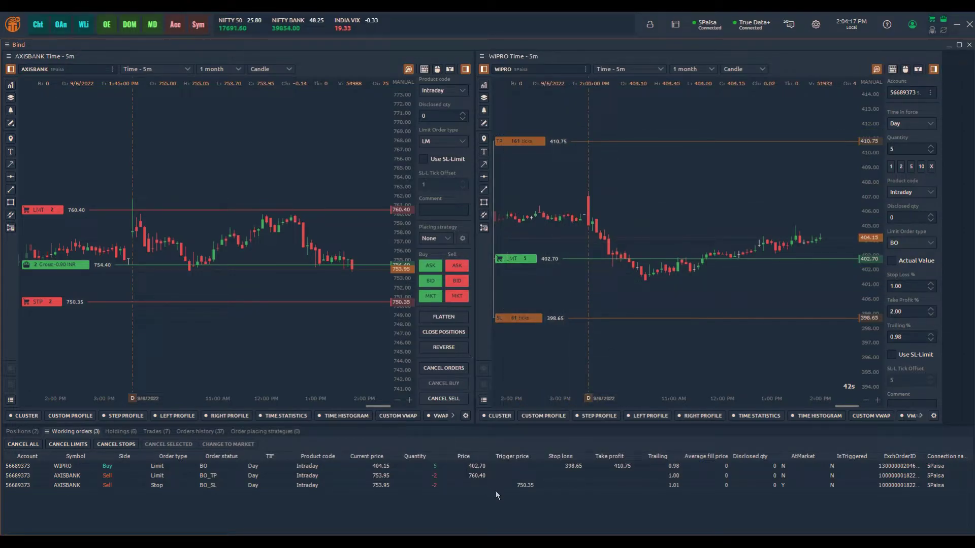
click(486, 467)
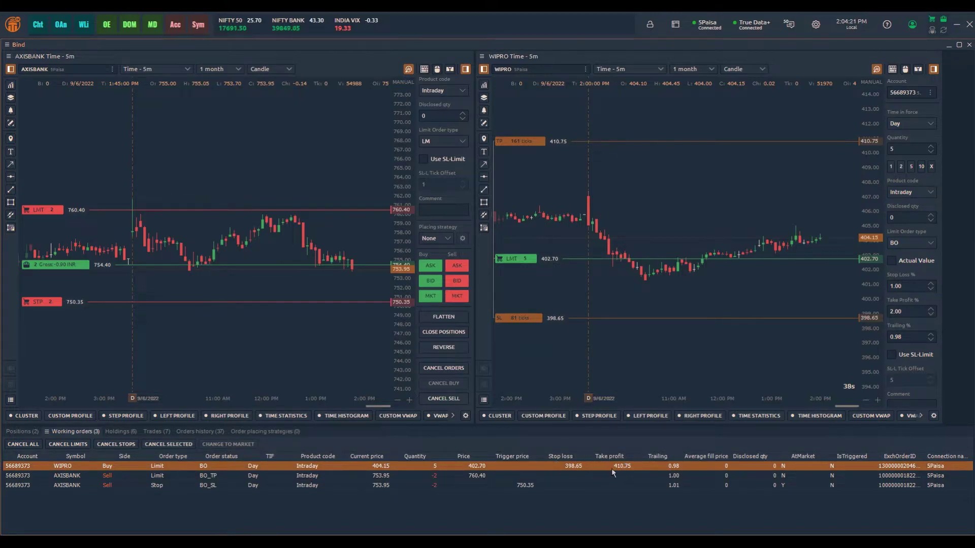
click(524, 141)
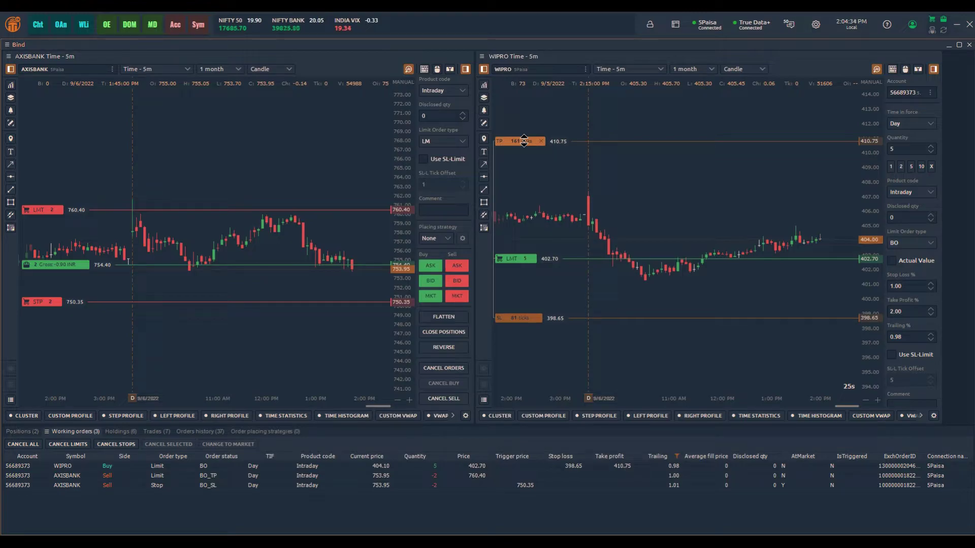
Lower the WIPRO take-profit near 408.25, raise the stop near 400.15, and shift the bracket down
drag(524, 141, 532, 179)
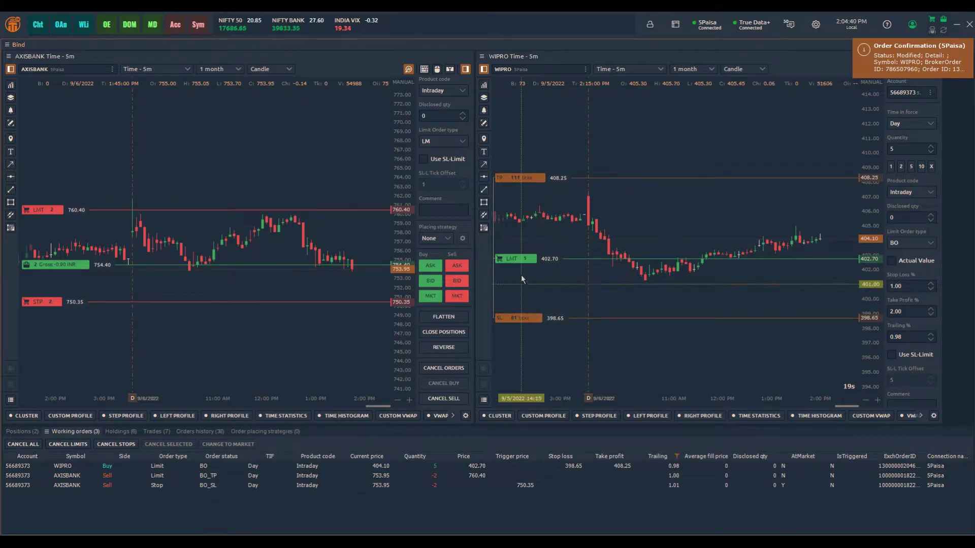
drag(516, 317, 517, 295)
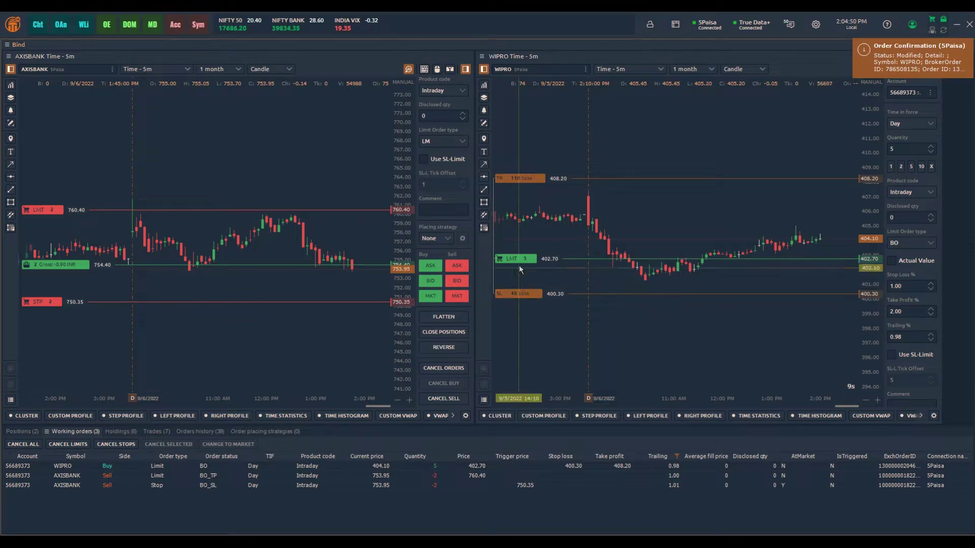
drag(517, 258, 518, 286)
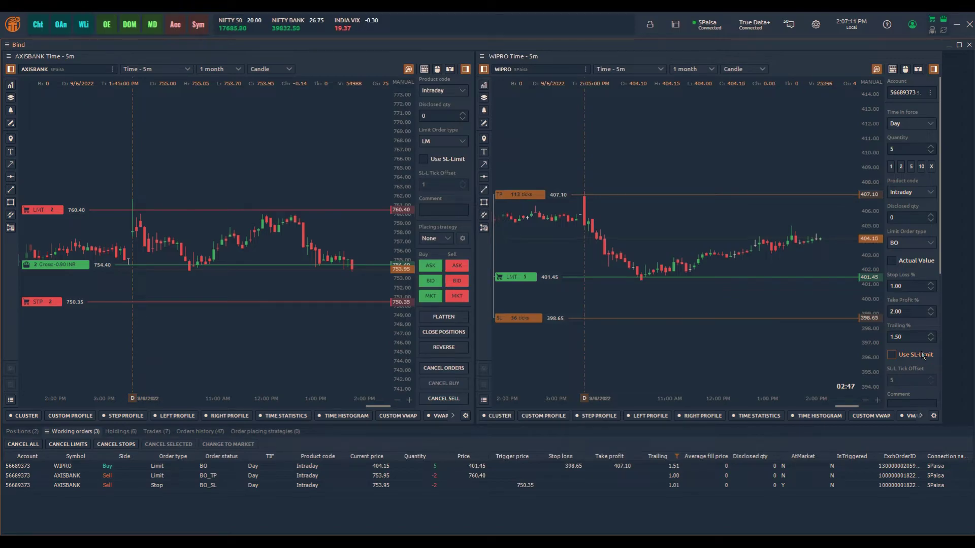
Open the WIPRO product code list and toggle SL-Limit on, then back off
click(911, 191)
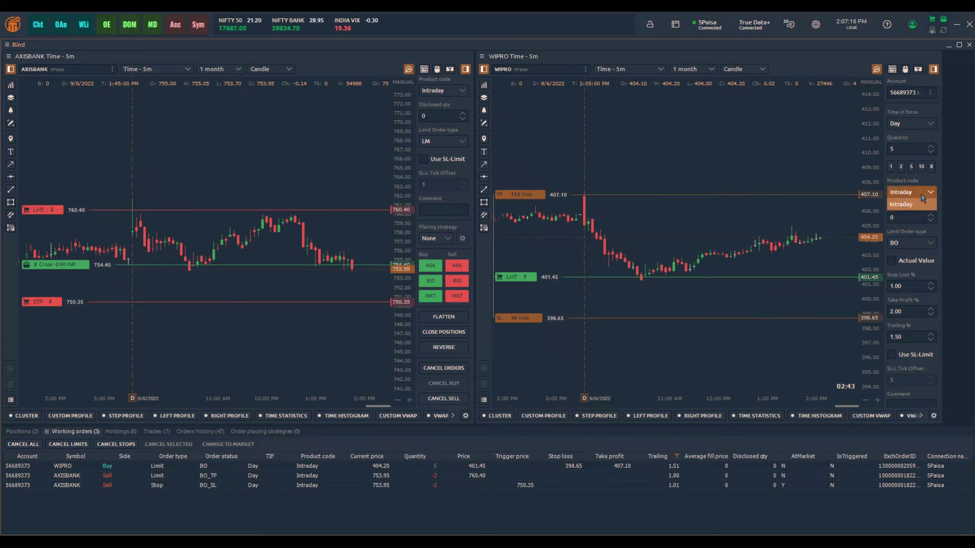
click(896, 356)
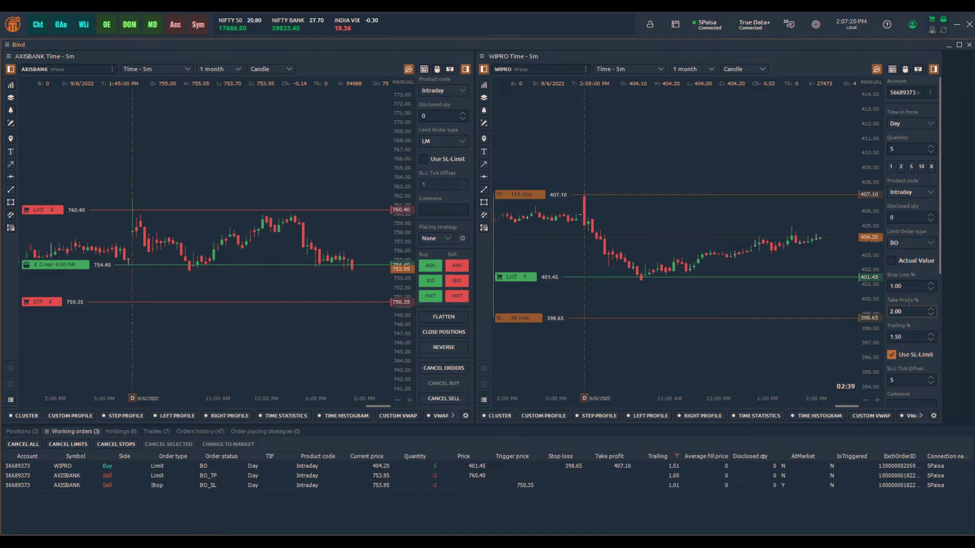
click(892, 355)
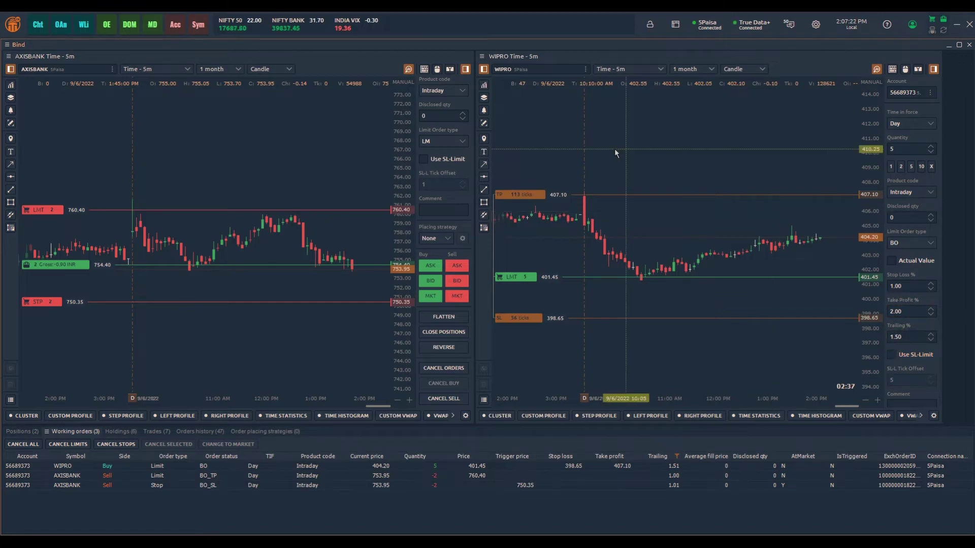
Switch the right chart to ADANIPORTS, then search 'wipro' and load WIPRO back
click(543, 69)
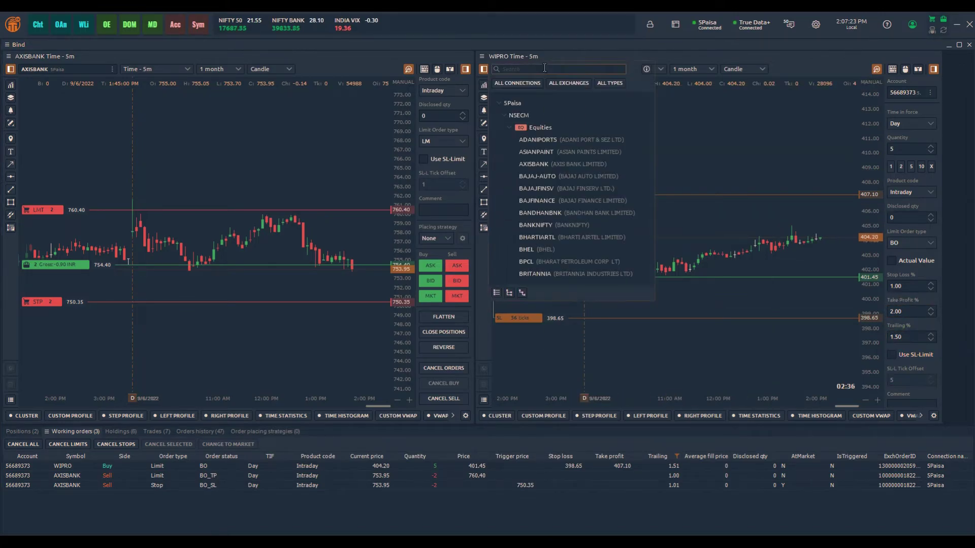
click(541, 141)
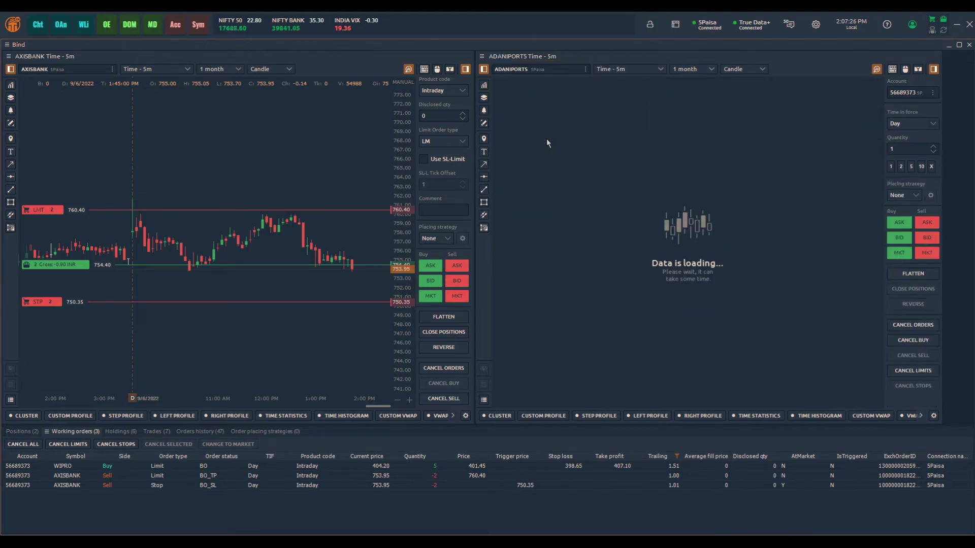
click(537, 71)
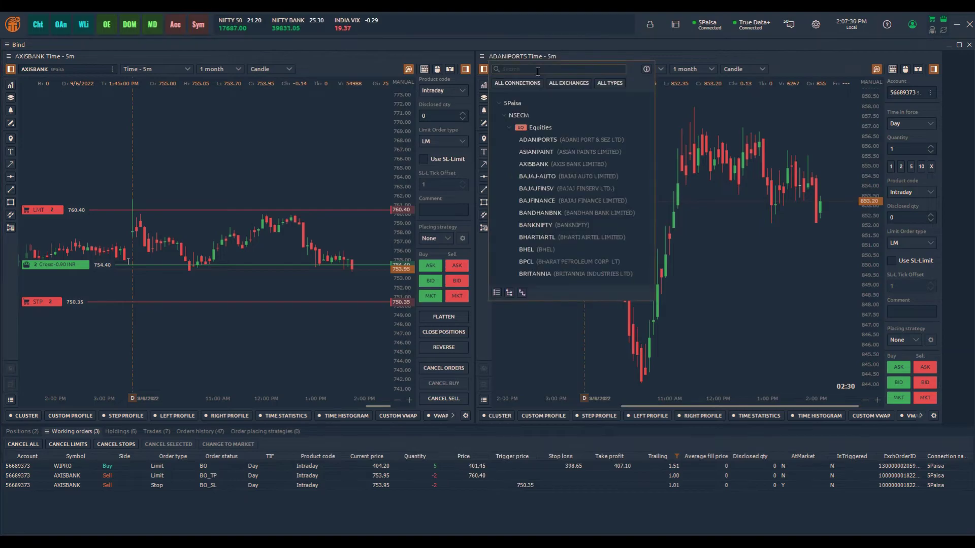
text(wipro)
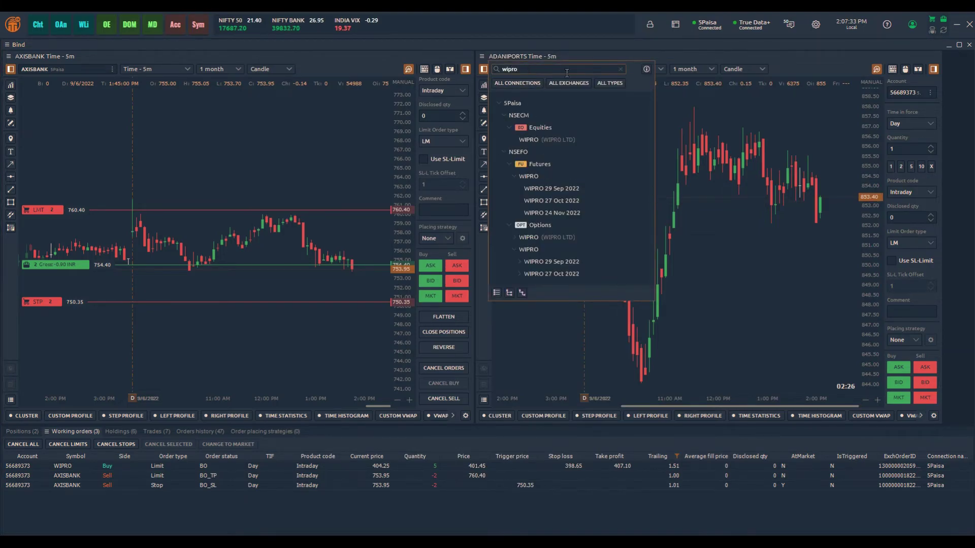
click(544, 135)
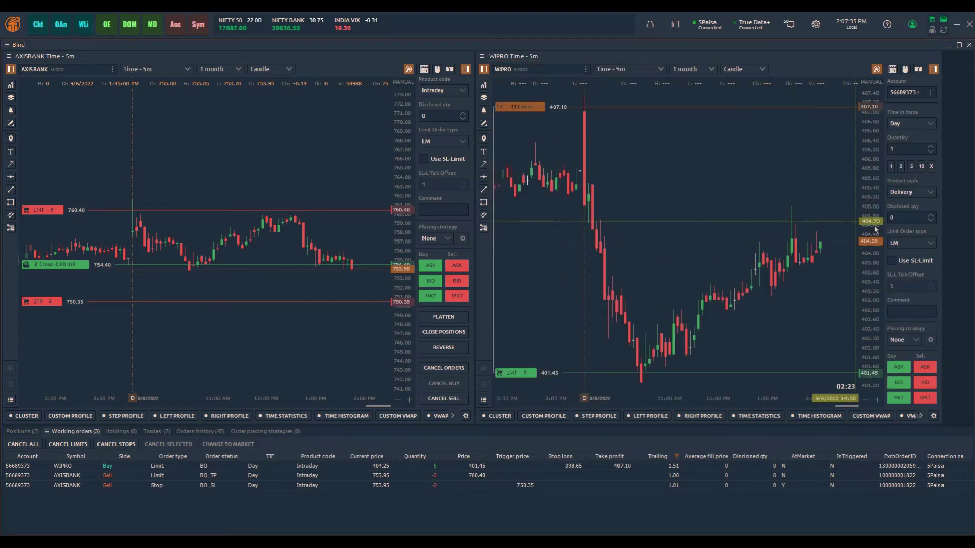
click(899, 243)
Set the WIPRO order type back to BO and raise the stop-loss to 398.80
click(897, 270)
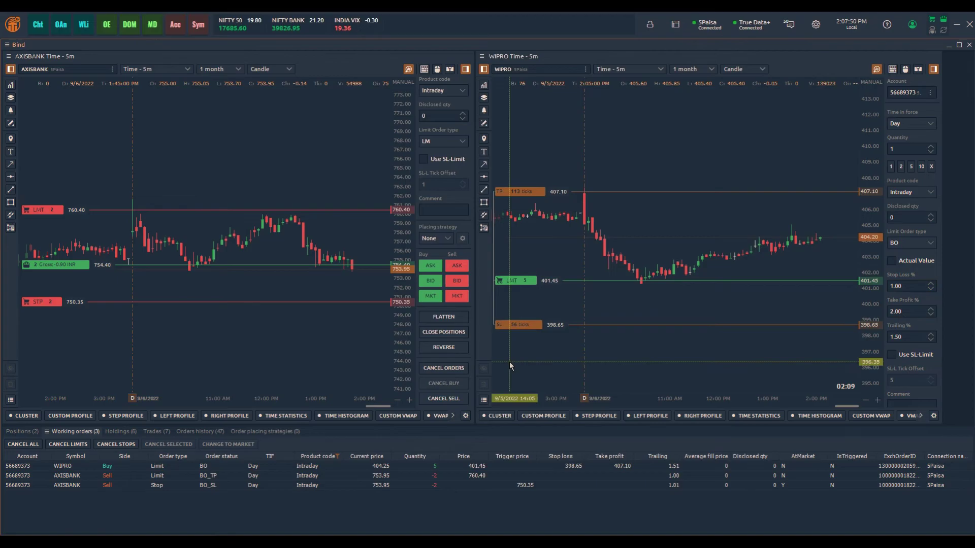
drag(525, 324, 527, 323)
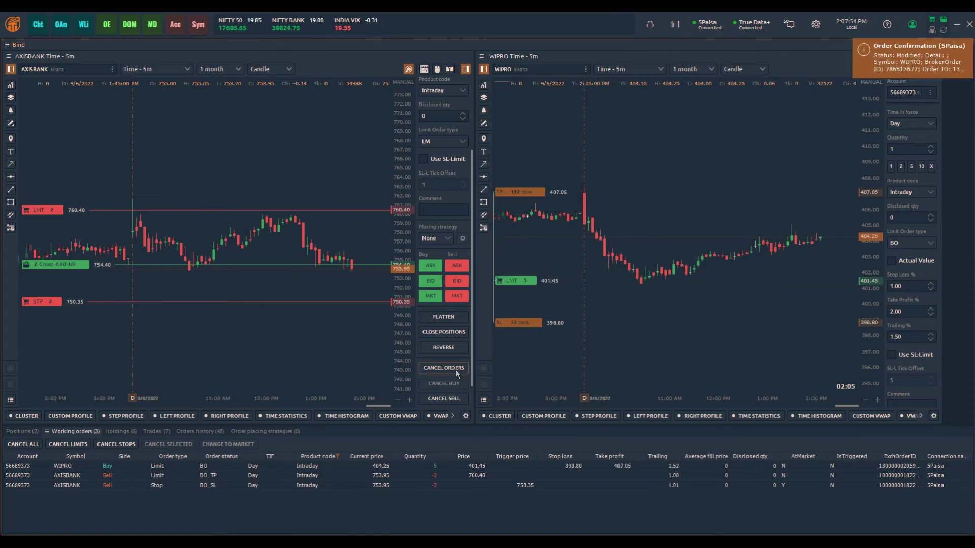